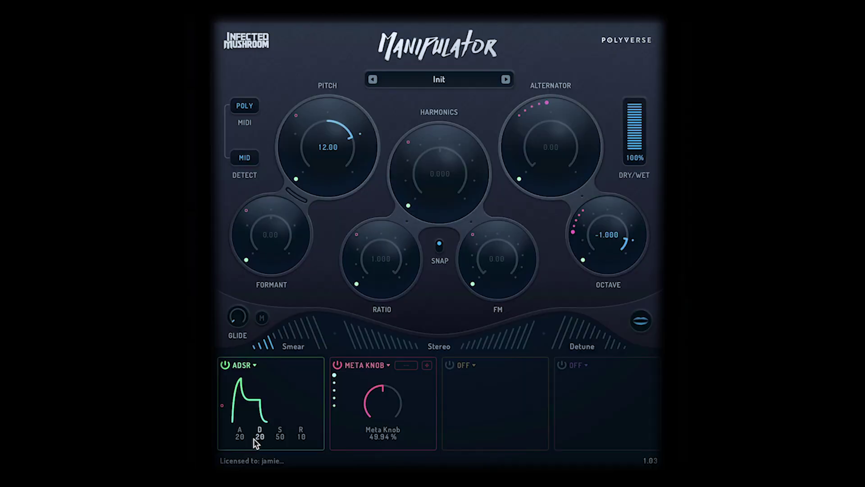
Shape the ADSR modulator's envelope with attack 100, decay 50 and sustain 0.
drag(242, 437, 271, 267)
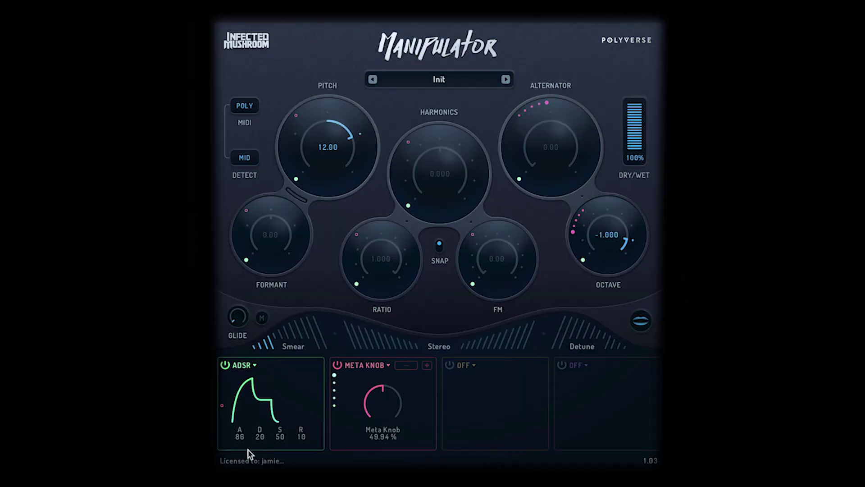
drag(240, 434, 280, 446)
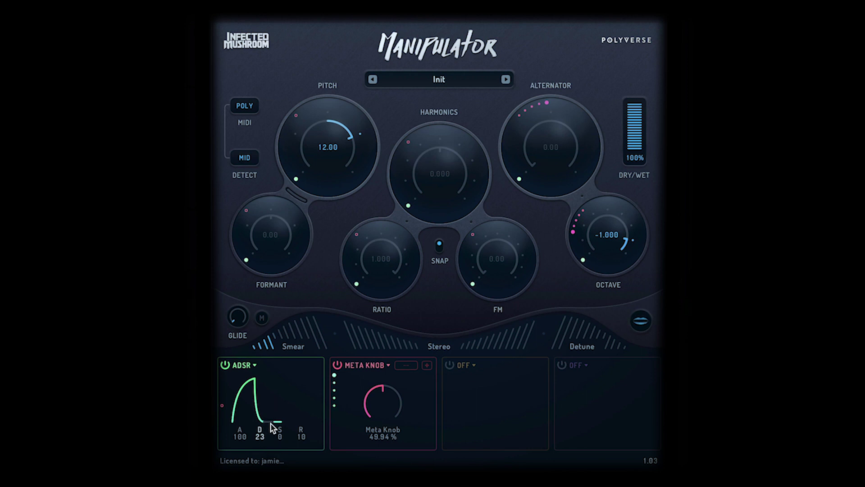
mouse_move(270, 435)
mouse_down()
mouse_move(281, 407)
mouse_move(272, 426)
mouse_up()
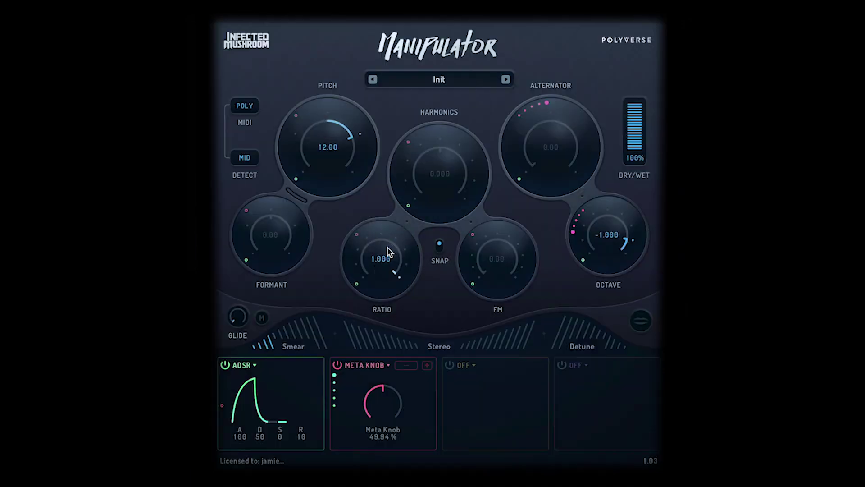
Set Harmonics to -1.000 and Ratio to 0.500.
drag(438, 158, 439, 183)
drag(390, 255, 383, 224)
drag(449, 167, 444, 153)
drag(429, 153, 425, 153)
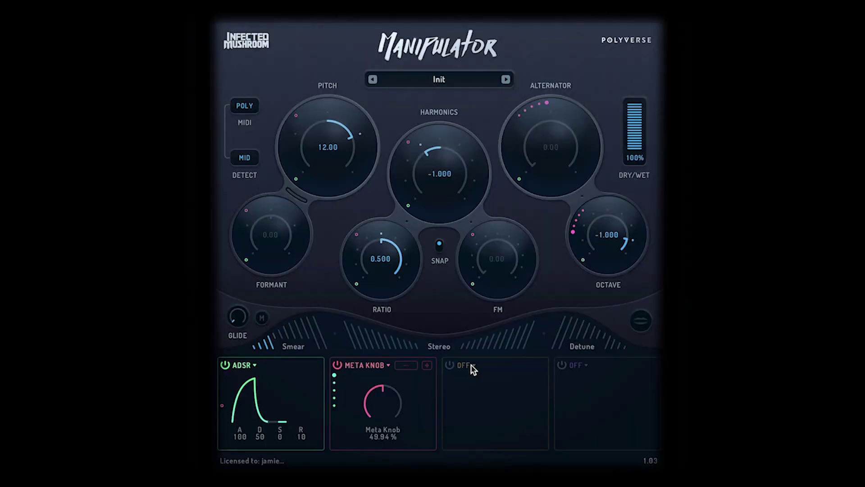
Load a Sequencer into the third modulator slot and set its Shape to 2.
click(472, 366)
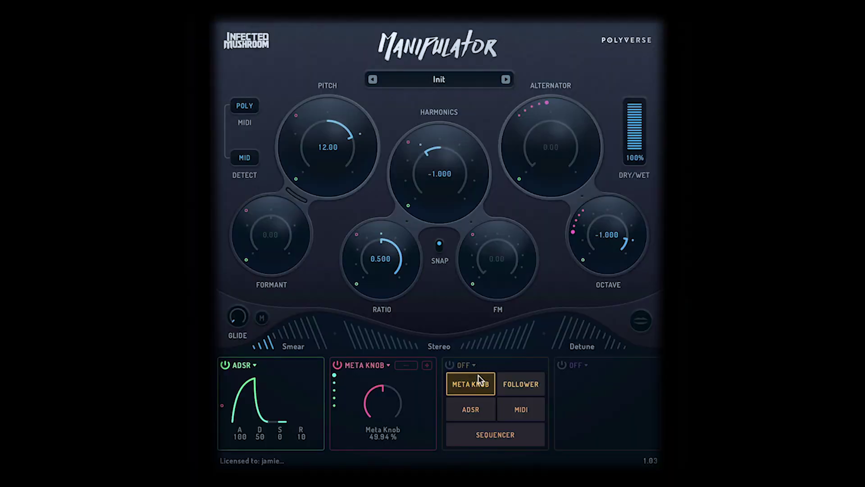
click(504, 428)
double_click(523, 436)
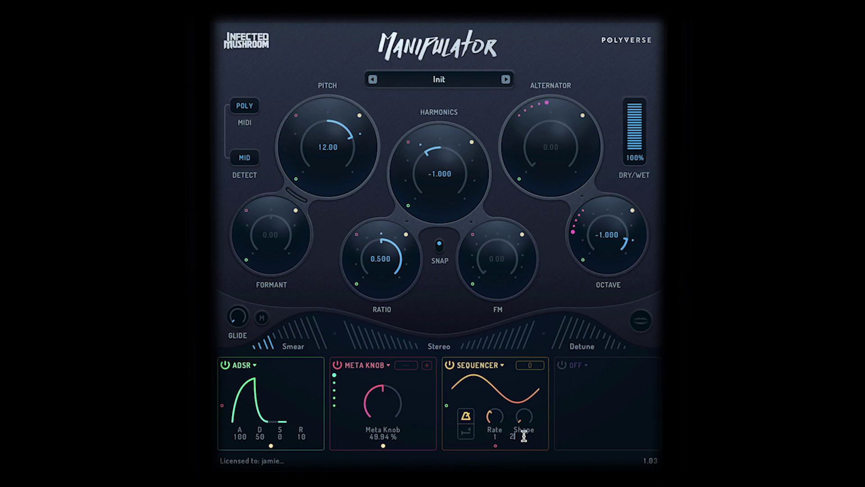
text(2)
key(Return)
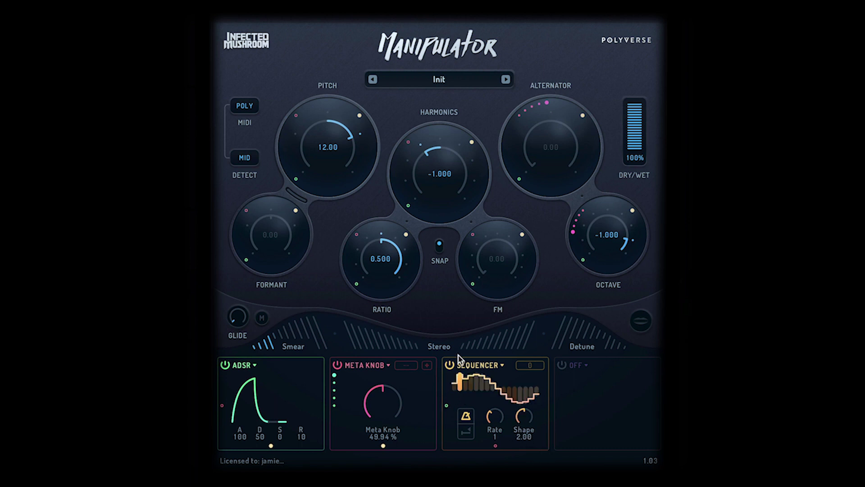
Draw an on/off pattern with four separate full-height pulses in the third slot's sequencer and set its Rate to 2.
click(462, 388)
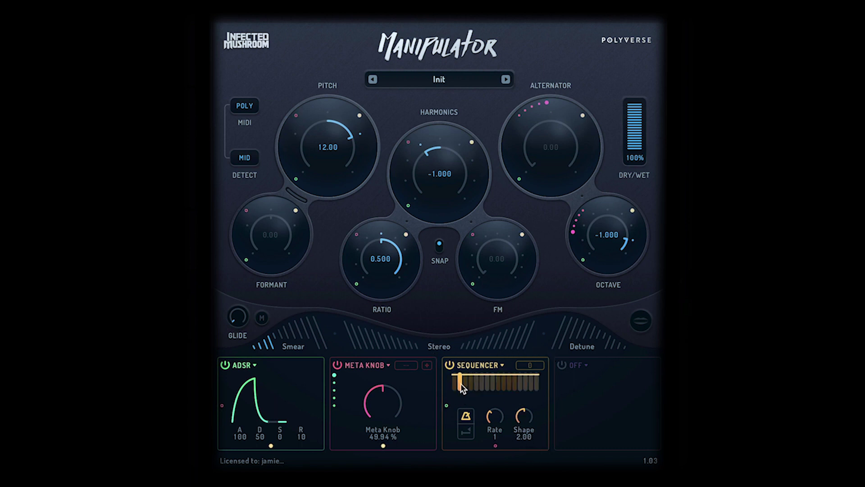
click(460, 386)
mouse_move(471, 390)
mouse_down()
mouse_move(483, 391)
mouse_move(483, 364)
mouse_move(487, 393)
mouse_move(516, 390)
mouse_up()
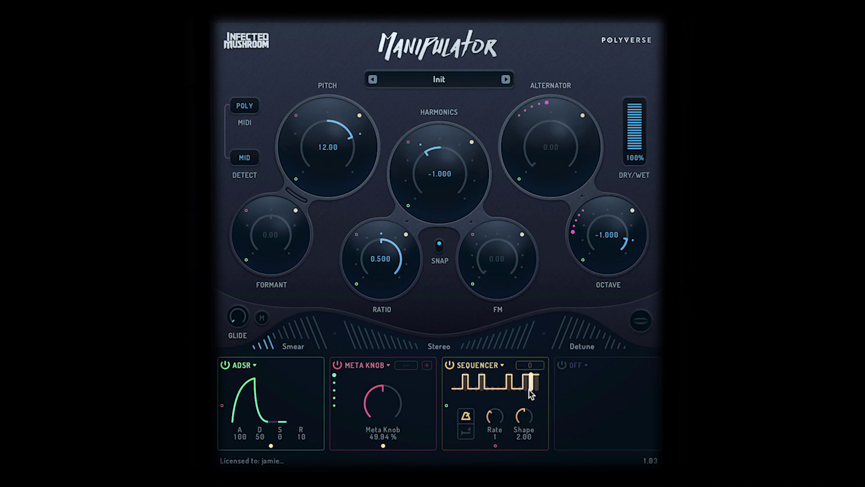
drag(490, 414, 488, 413)
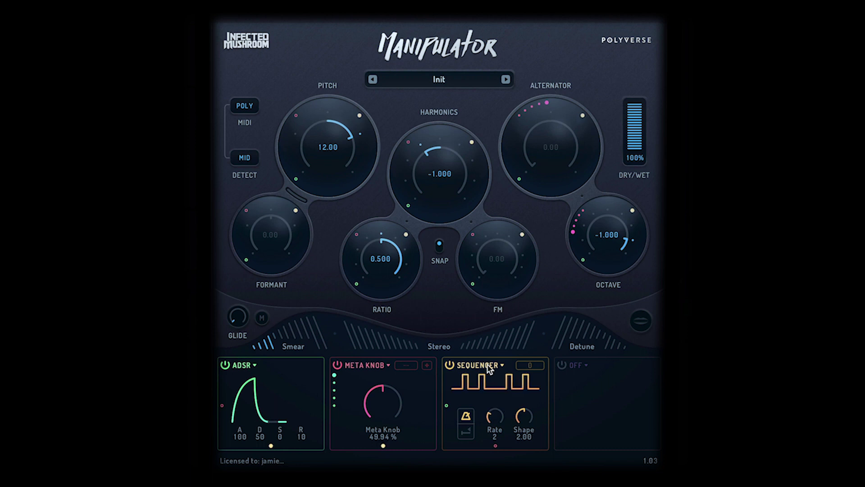
Assign the third slot's sequencer to modulate Harmonics and the Meta Knob to raise FM.
mouse_move(472, 142)
mouse_move(522, 236)
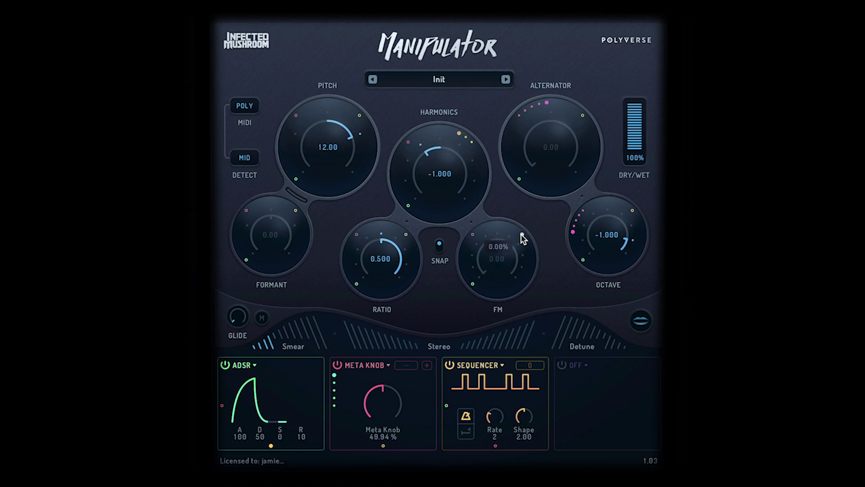
drag(523, 237, 529, 247)
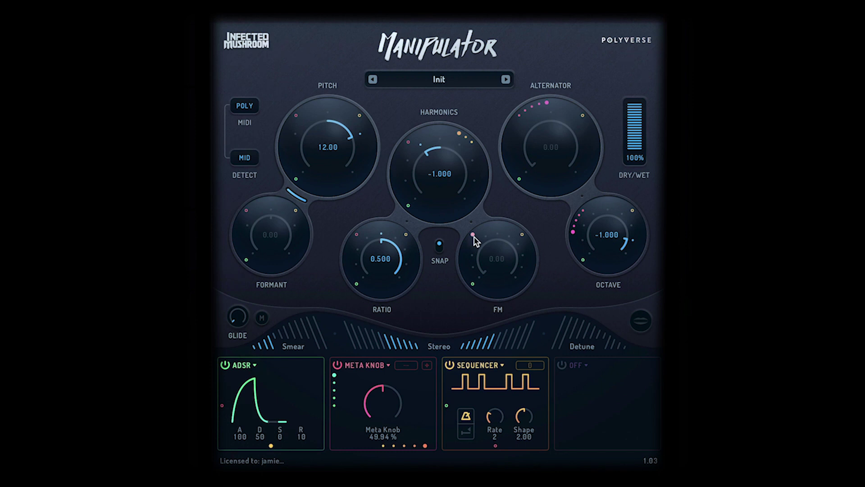
drag(481, 229, 499, 221)
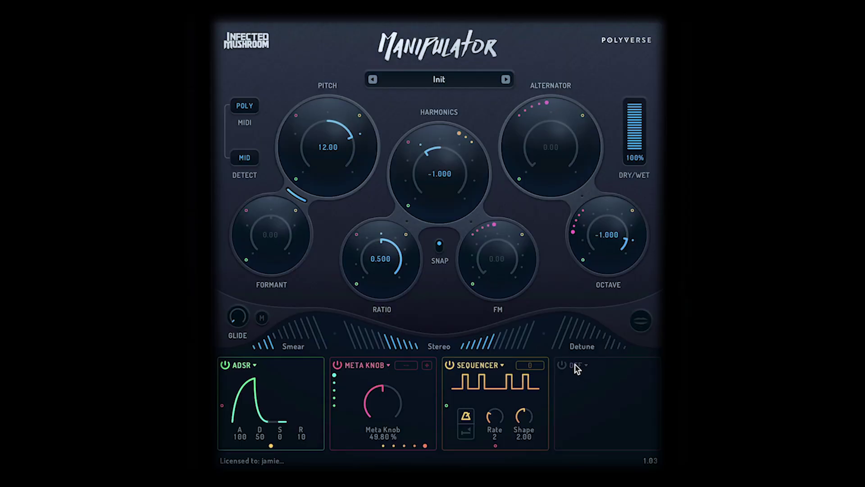
Add a sine Sequencer at 0.02 Hz in the fourth modulator slot and modulate Formant with both sequencers.
click(573, 368)
click(582, 430)
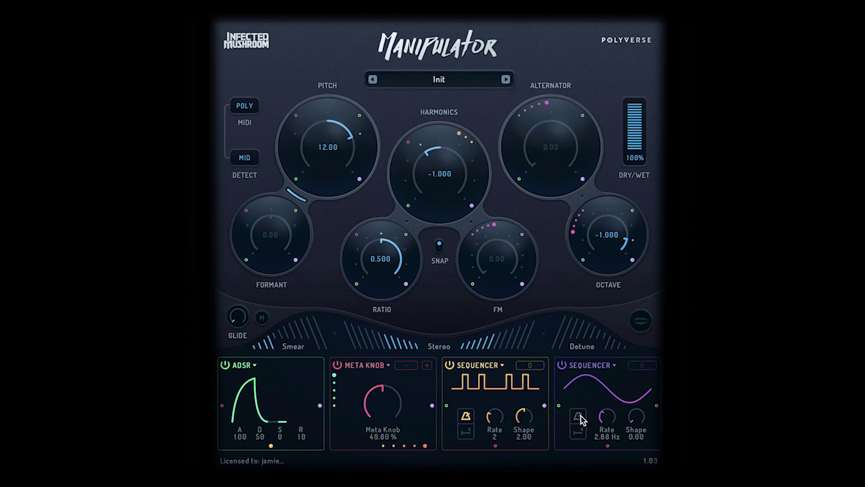
scroll(591, 424, up, 1)
mouse_move(294, 261)
mouse_down()
mouse_move(284, 266)
mouse_move(309, 253)
mouse_up()
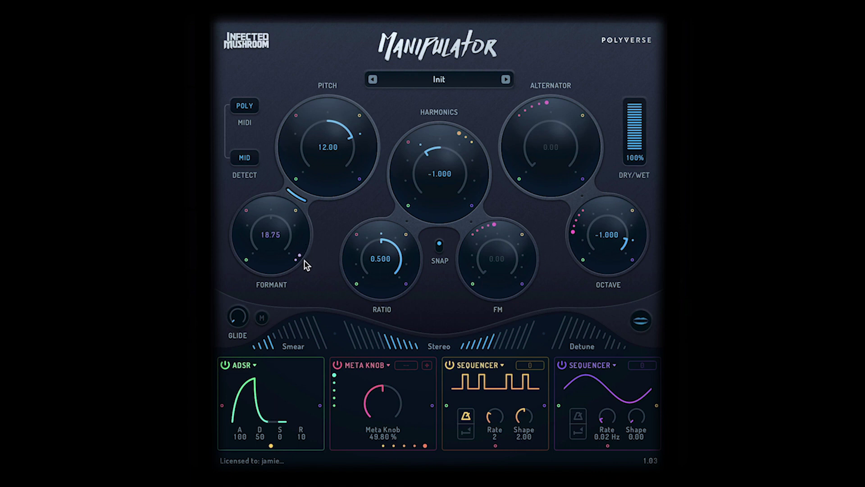
double_click(303, 260)
double_click(285, 197)
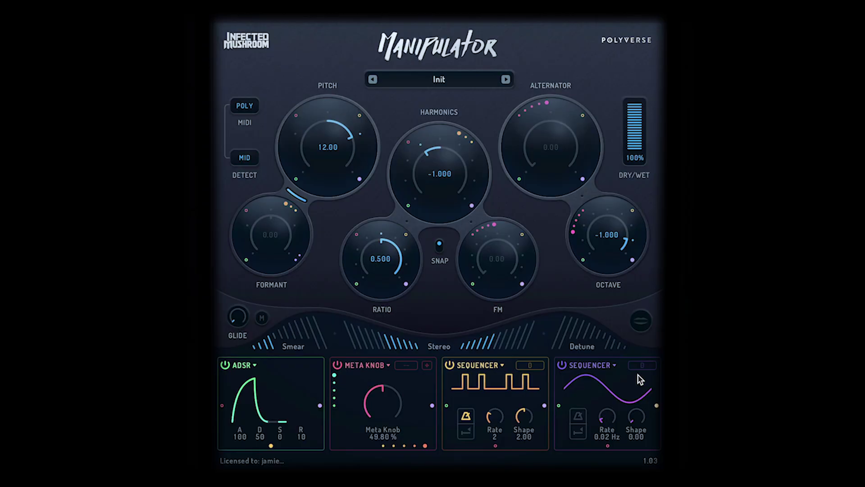
Switch off both sequencers and the Meta Knob, and re-enable the three modulators one by one to compare the sound.
click(562, 365)
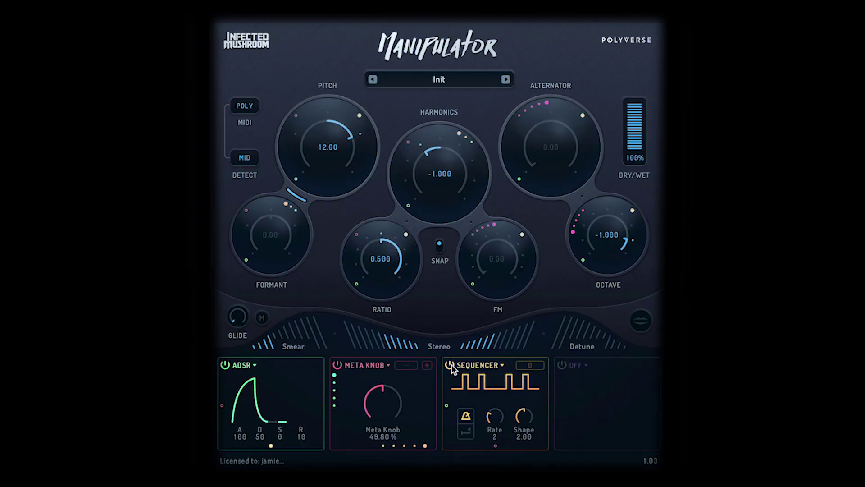
click(451, 365)
click(336, 365)
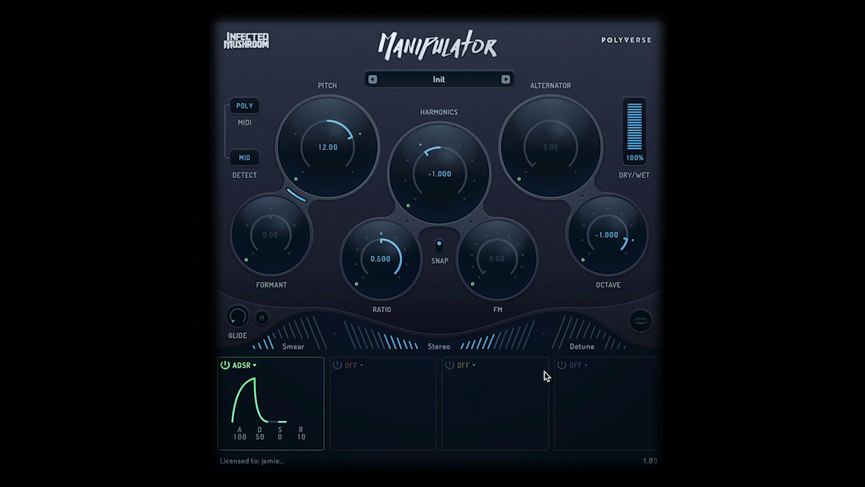
click(338, 366)
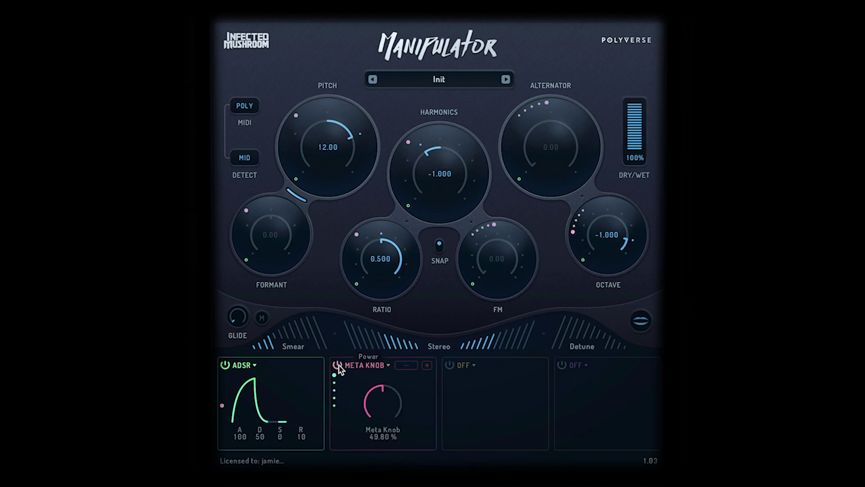
click(450, 366)
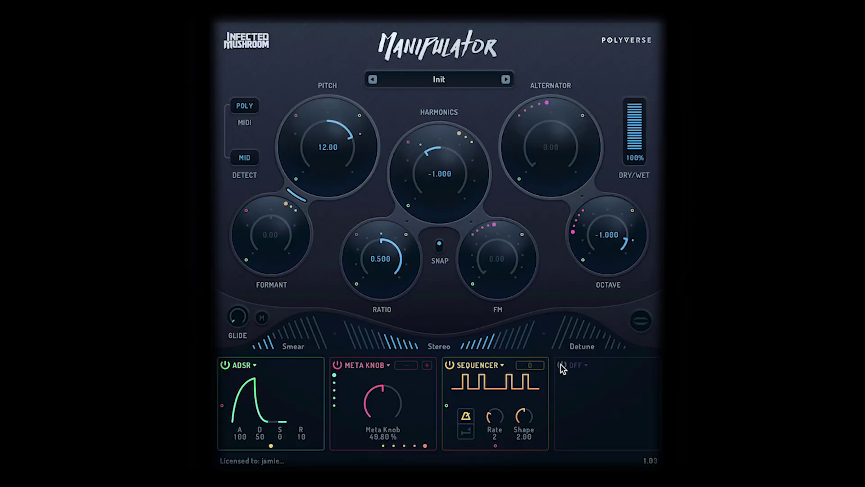
click(561, 365)
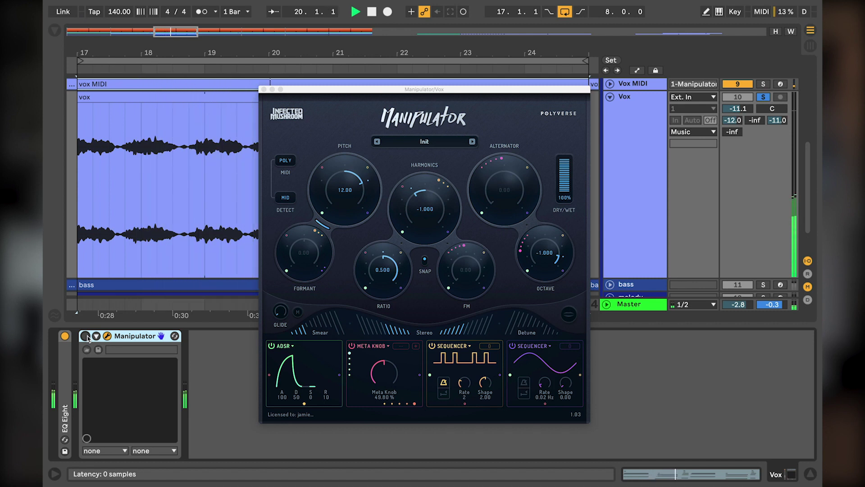
Switch to Ableton Live and re-enable the Manipulator device on the Vox track.
click(86, 336)
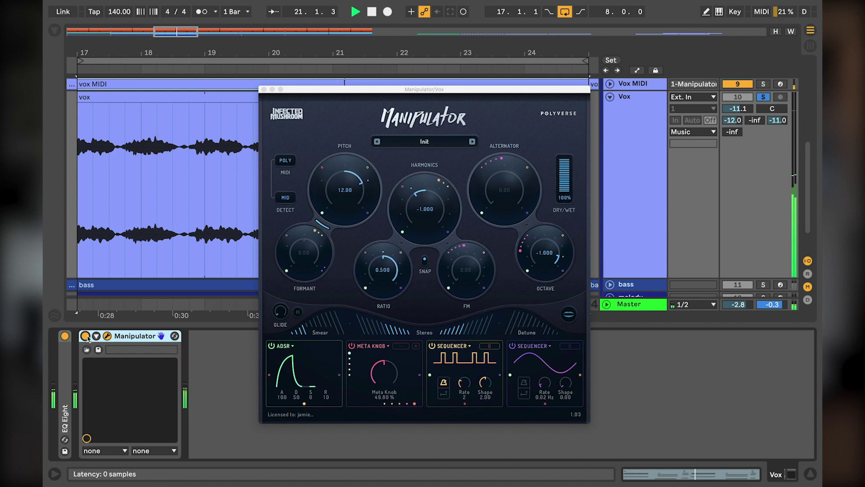